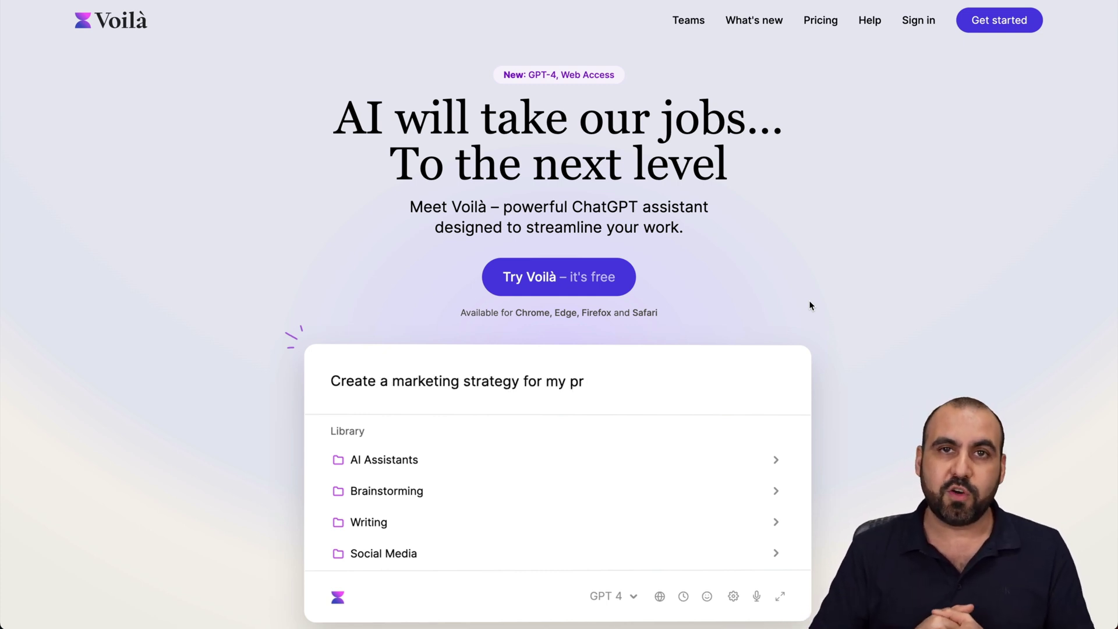
Step: Ask Voilà for ten video ideas, using the current landing page as context
key("alt+space")
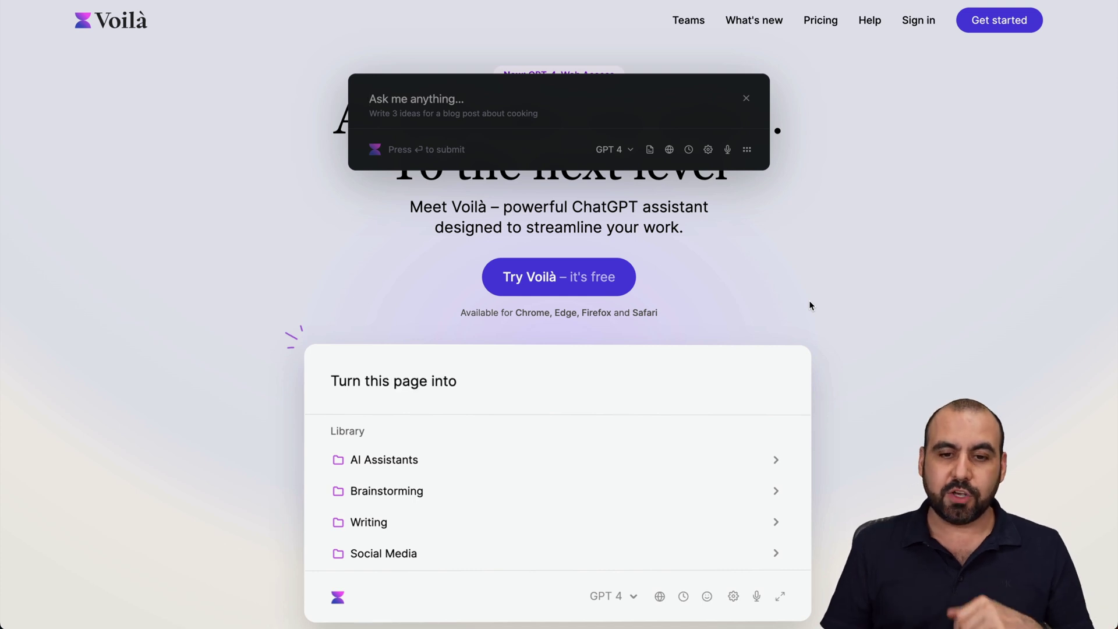
left_click(653, 154)
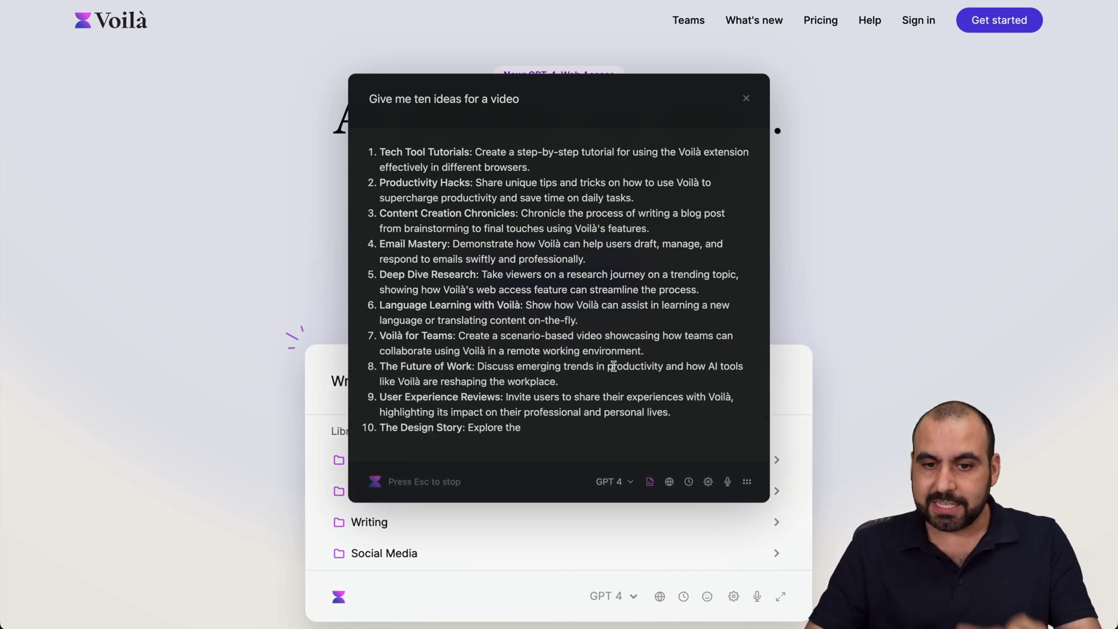
Step: Select the landing page tagline and ask Voilà to improve and expand it
left_click(742, 83)
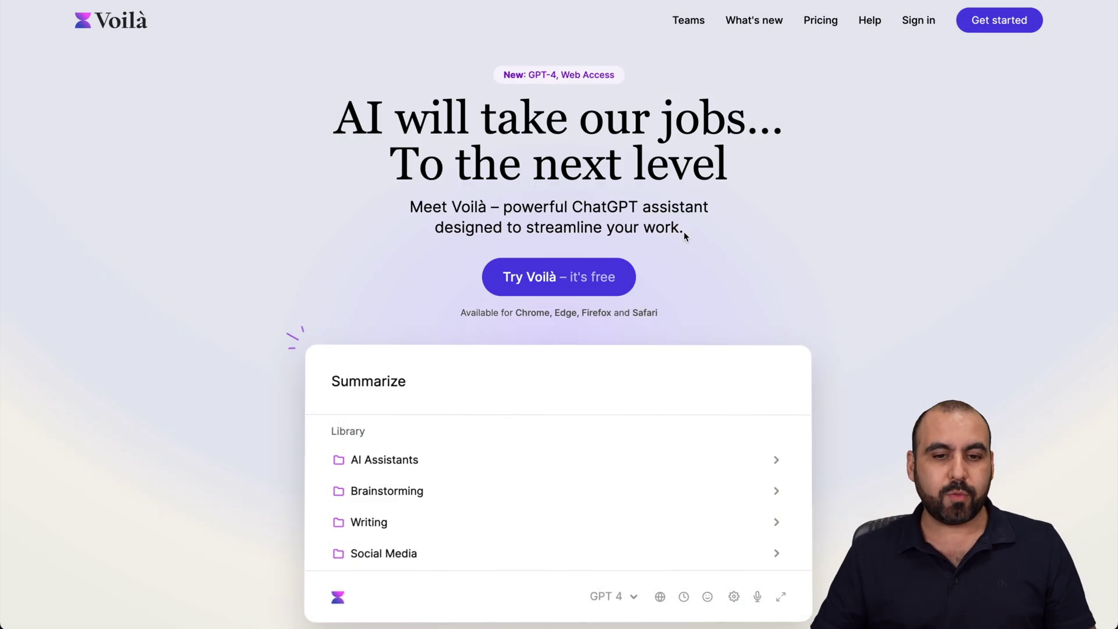
triple_click(583, 226)
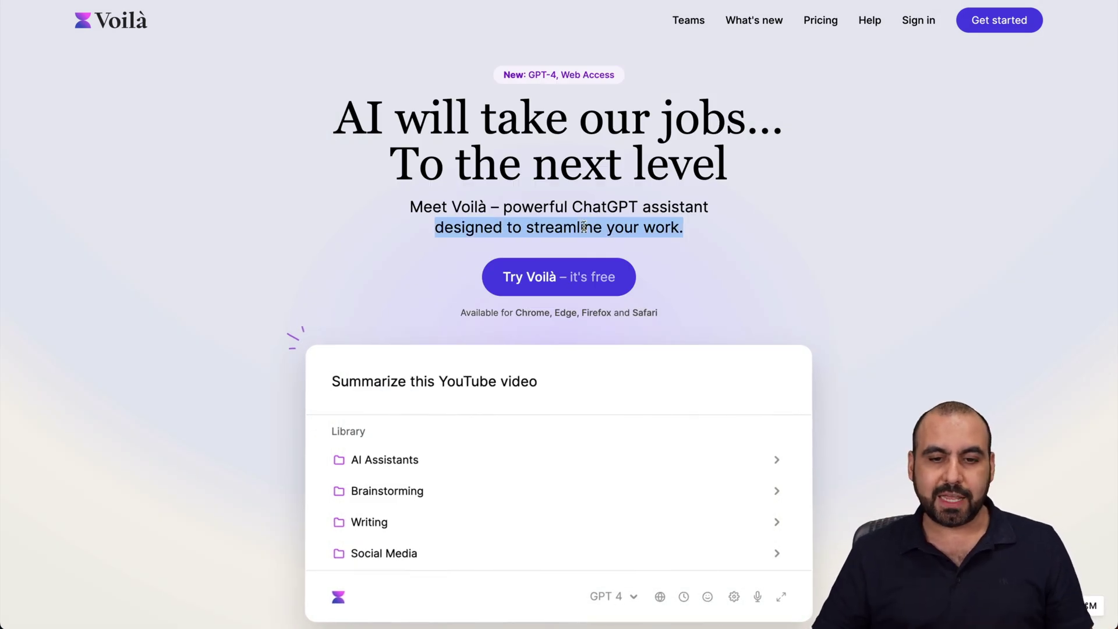
left_click(412, 207, "shift")
key("alt+space")
type("to")
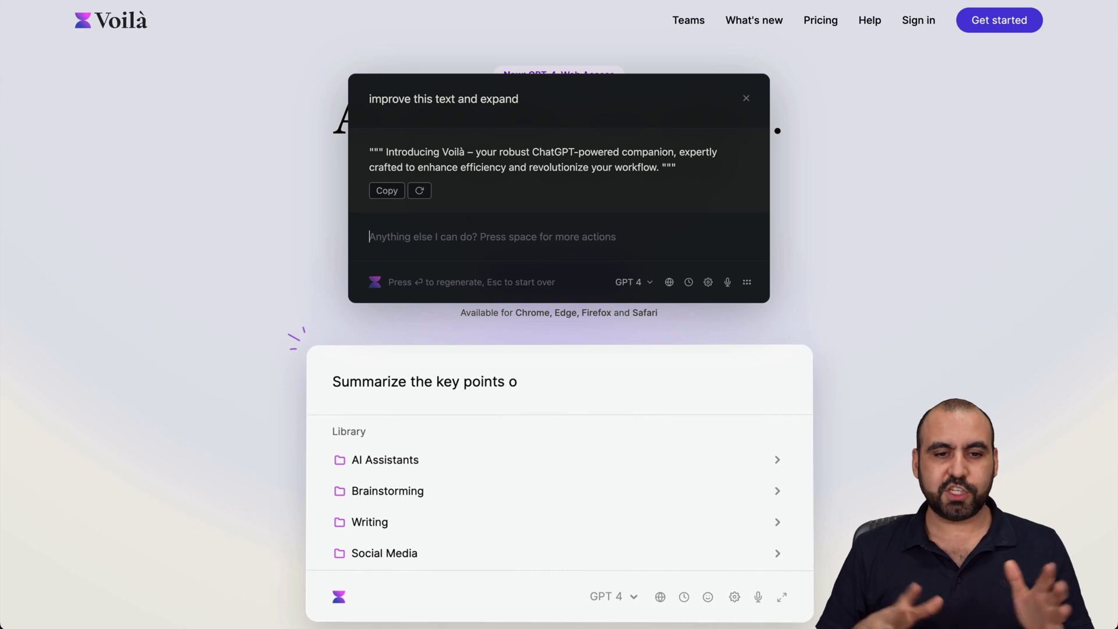
Step: Review the expanded tagline rewrite, close it, and bring up a fresh assistant box
left_click(462, 84)
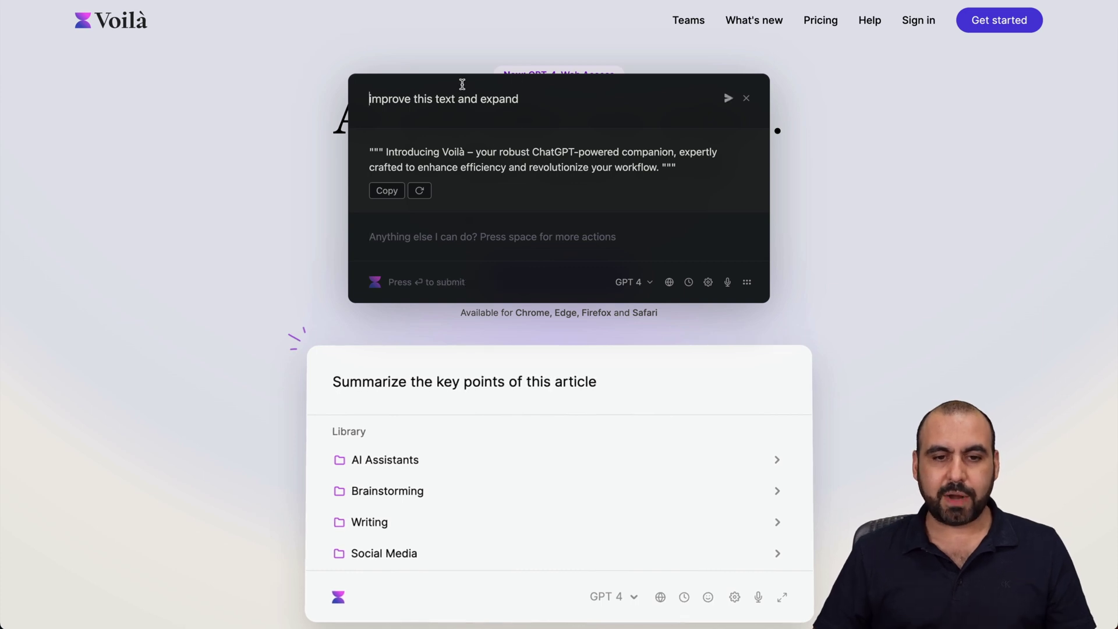
left_click_drag(463, 84, 462, 225)
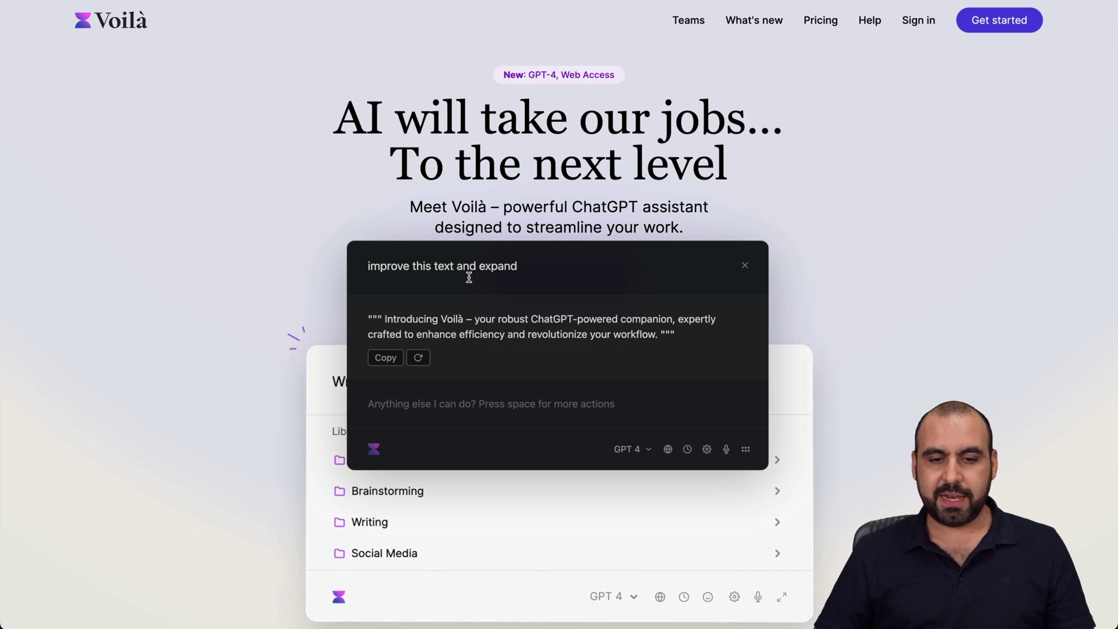
left_click(492, 402)
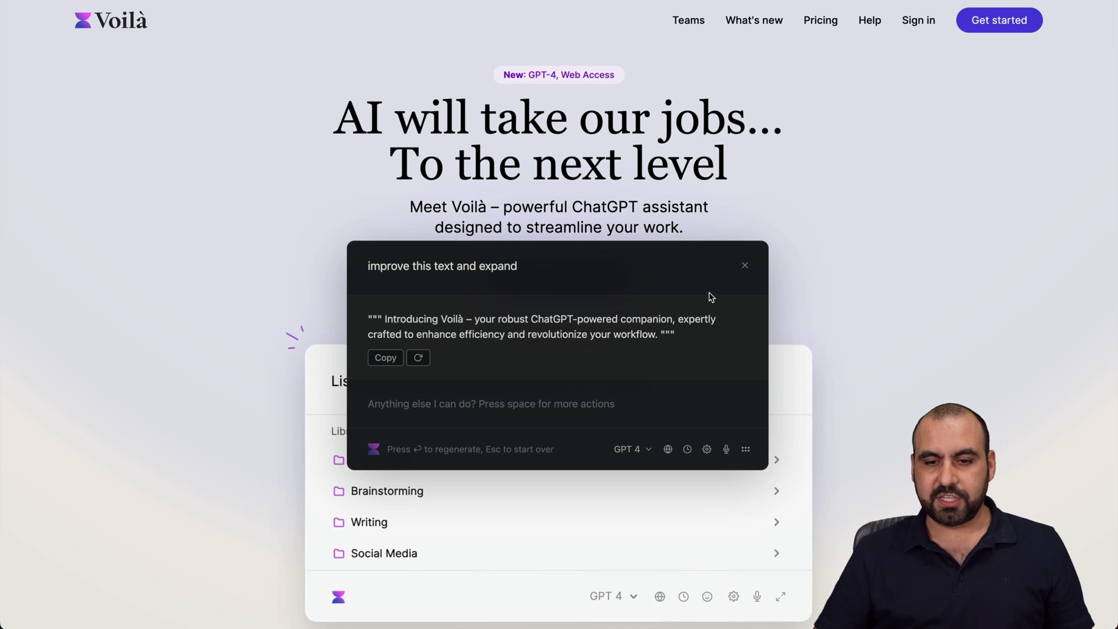
left_click(745, 265)
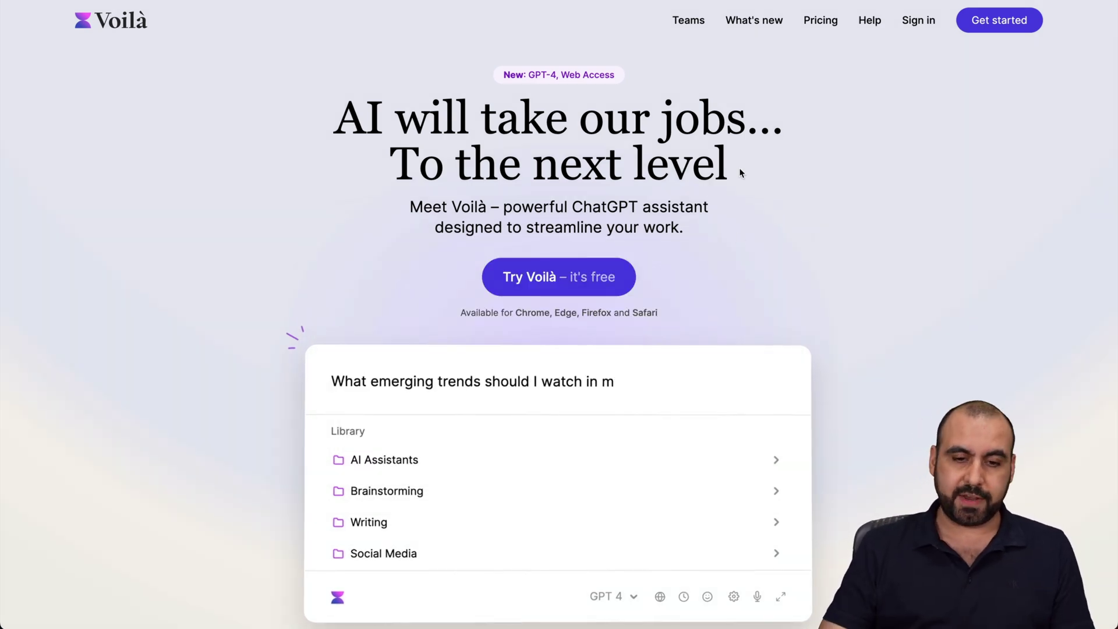
key("alt+space")
Step: Switch Voilà to Auto + Web access and ask 'What is the latest news in mexico'
left_click(627, 152)
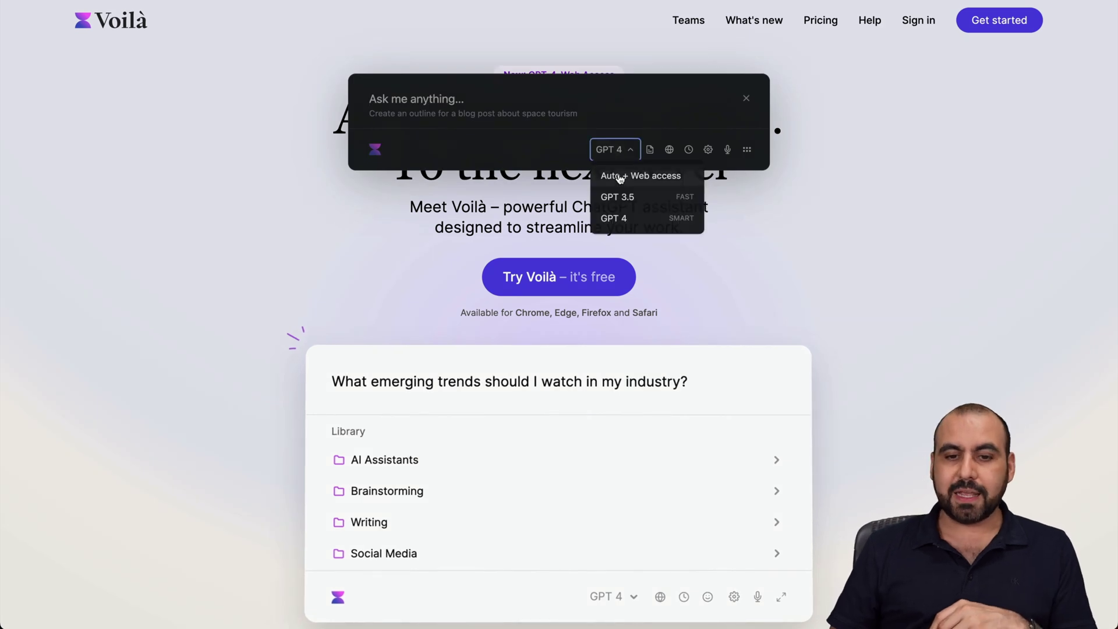
left_click(631, 178)
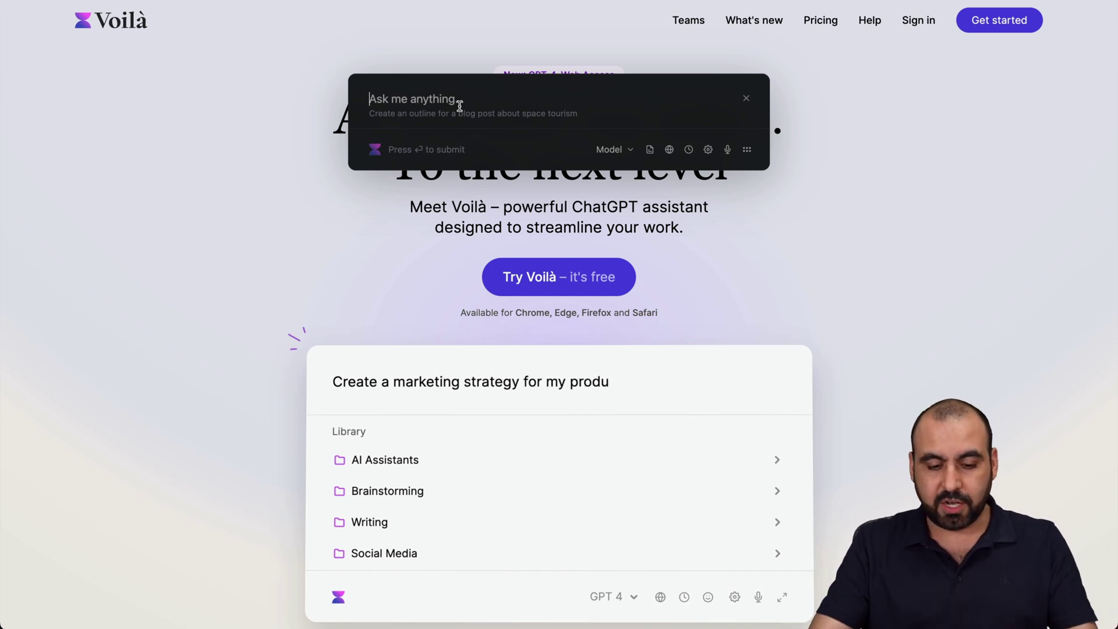
type("What is the latest news in mexico")
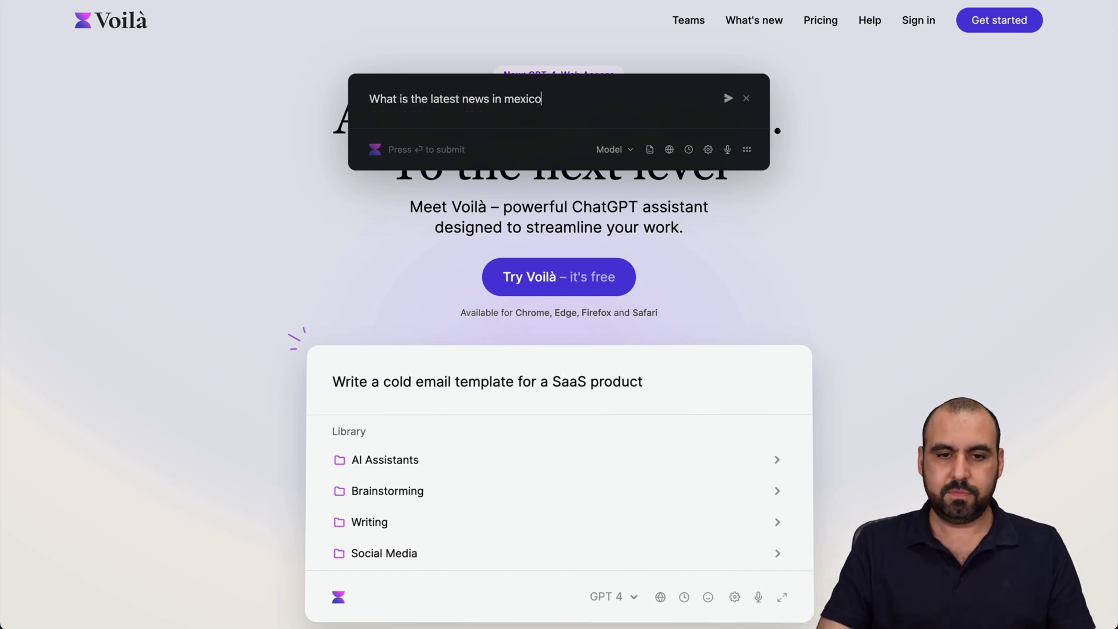
key("Return")
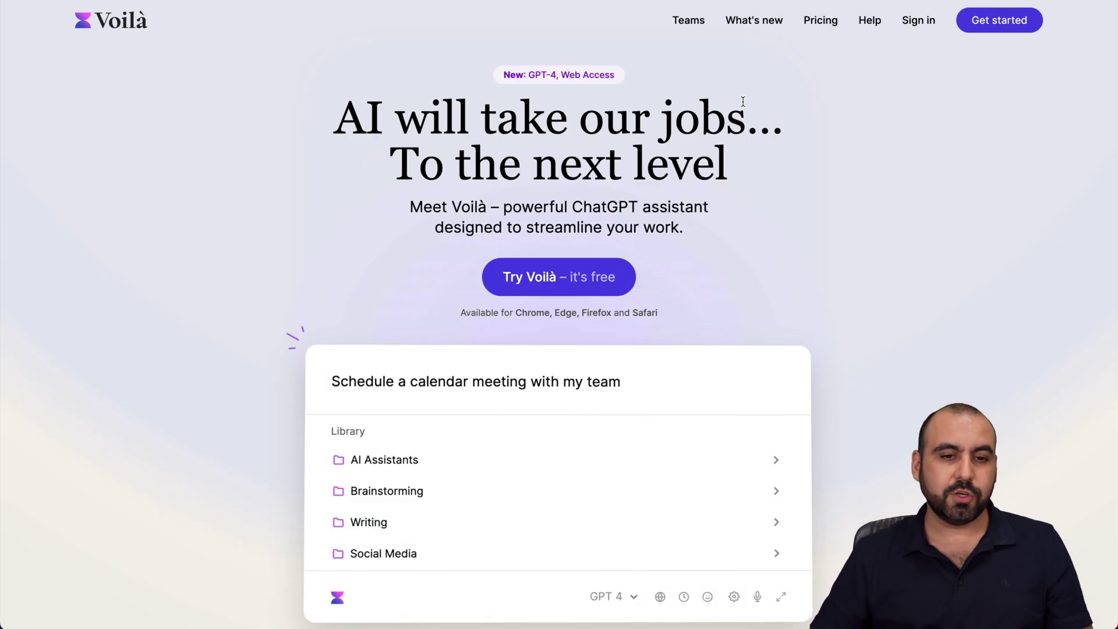
left_click(745, 100)
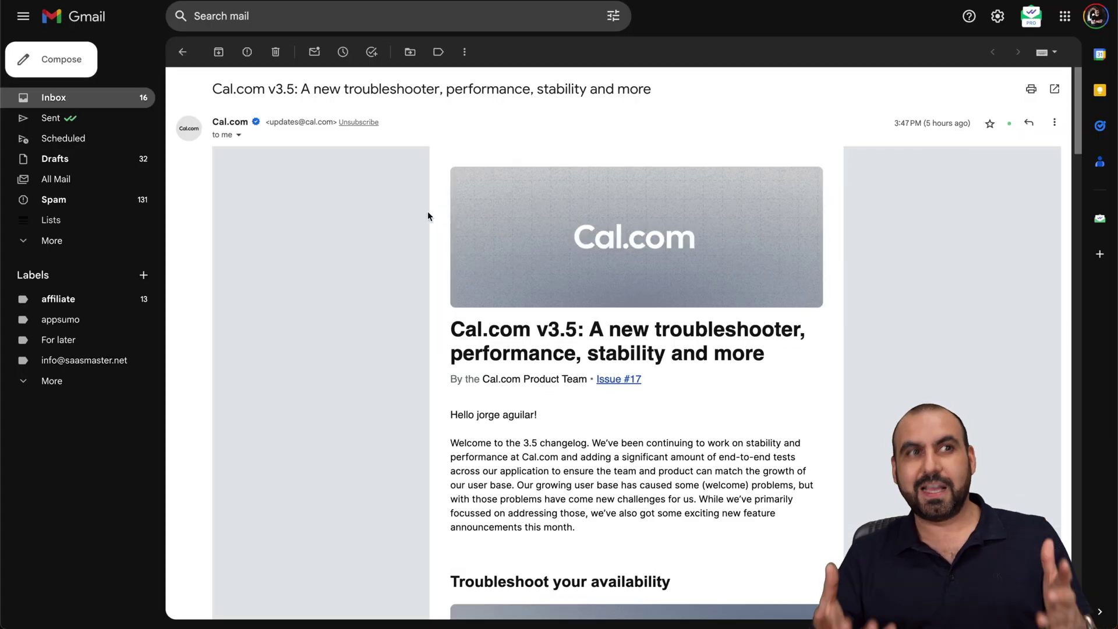
Step: Start a reply to the Cal.com v3.5 changelog email and have Voilà draft it
scroll(415, 323, "down", 1)
scroll(416, 326, "up", 1)
scroll(418, 309, "down", 2)
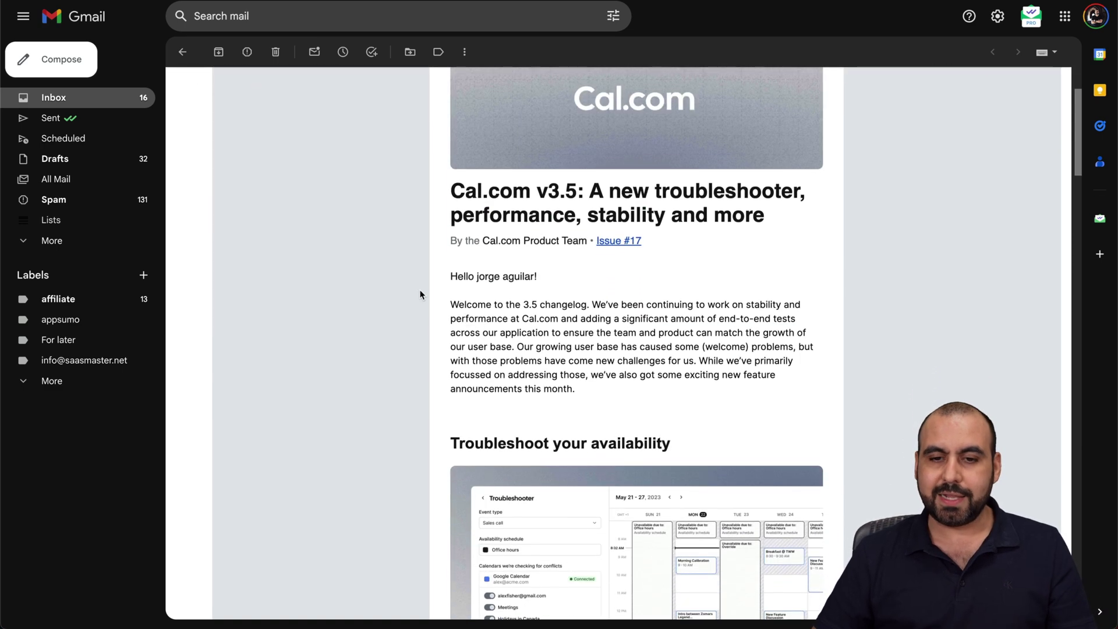
scroll(420, 294, "down", 10)
scroll(420, 294, "down", 20)
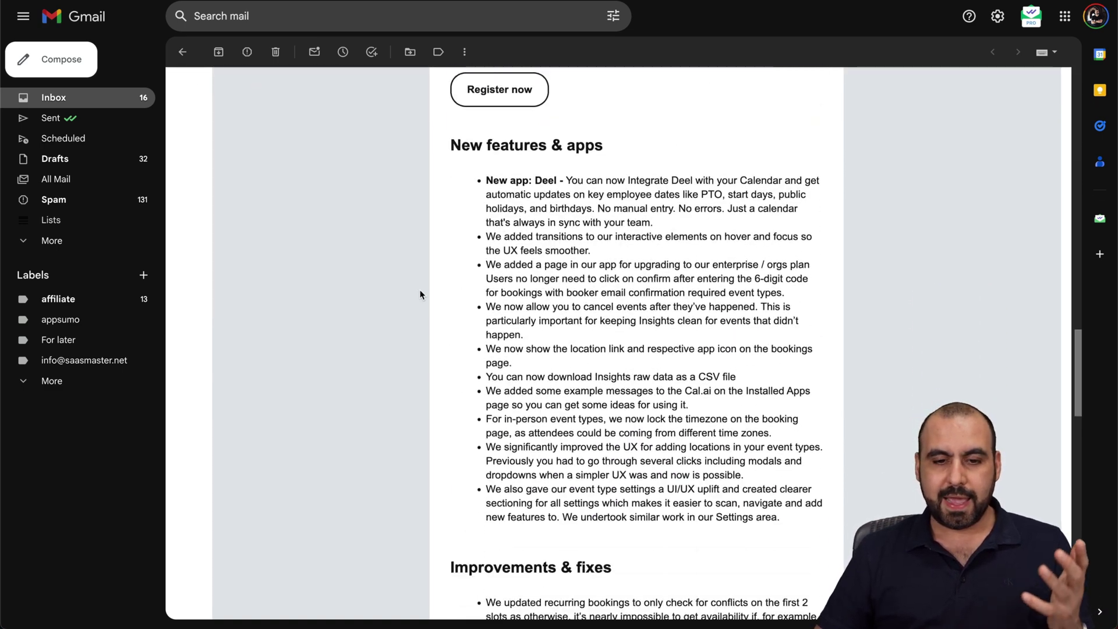
scroll(419, 295, "down", 5)
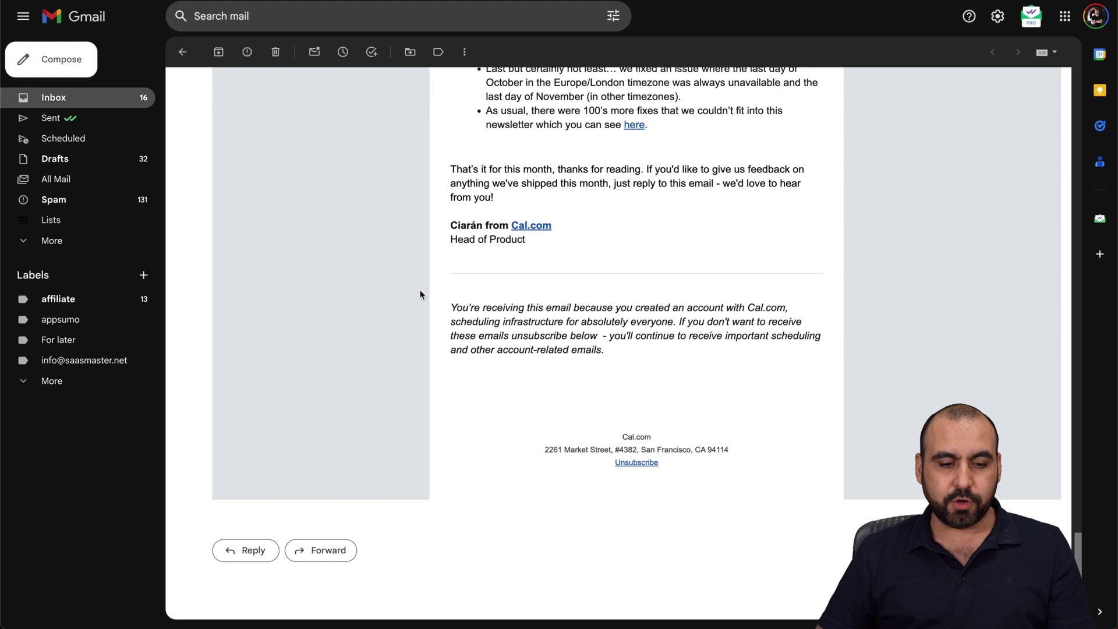
left_click(275, 546)
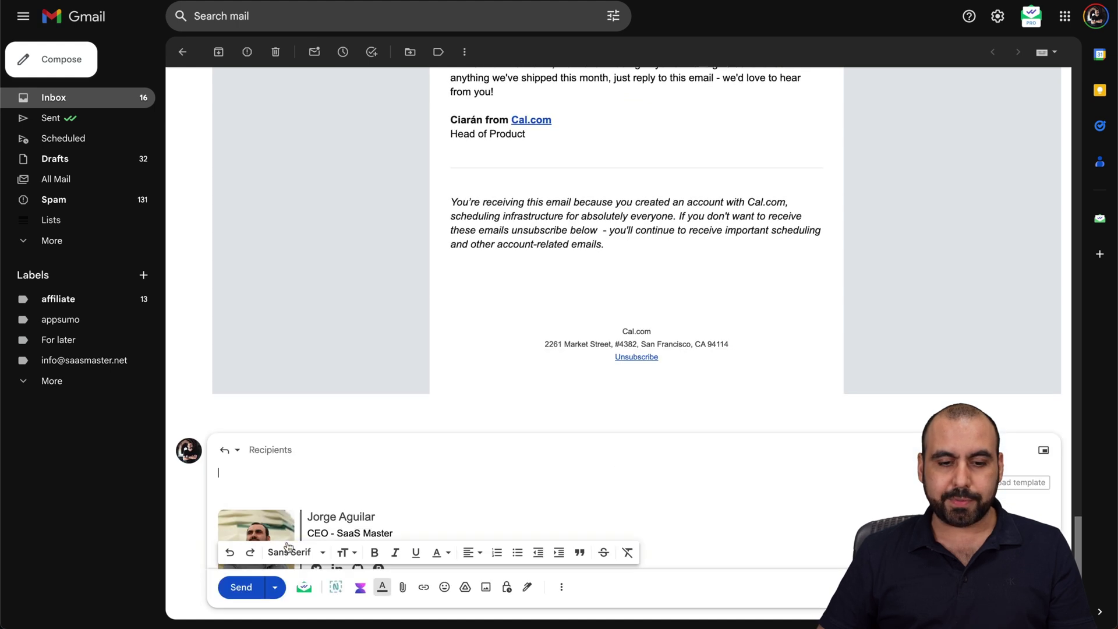
left_click(359, 588)
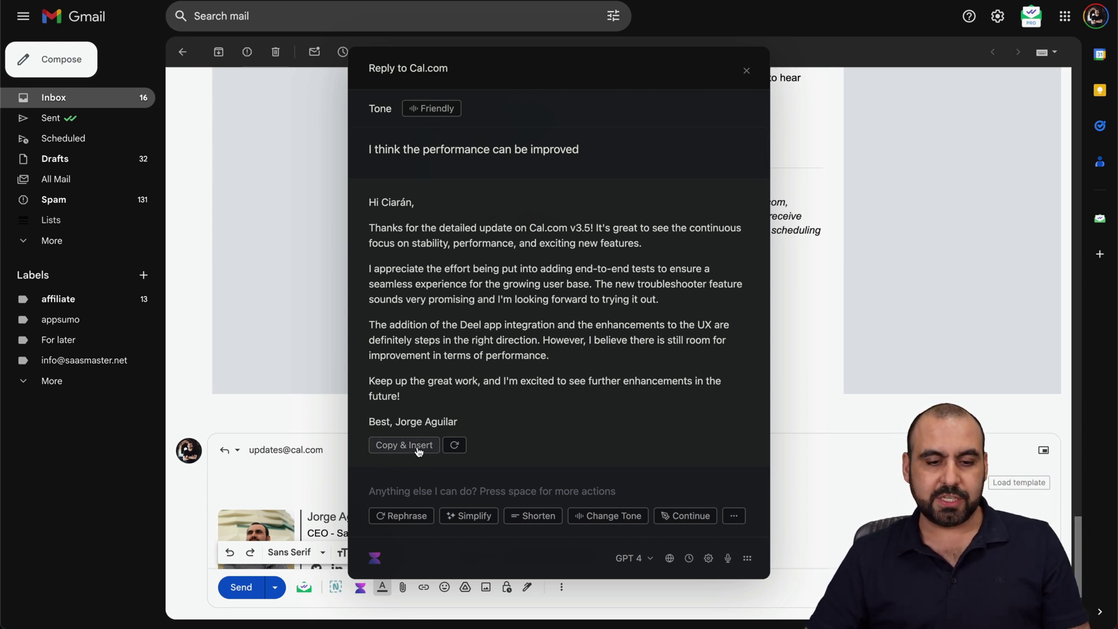
Step: Insert the AI-written reply, then delete its text and discard the draft
left_click(462, 484)
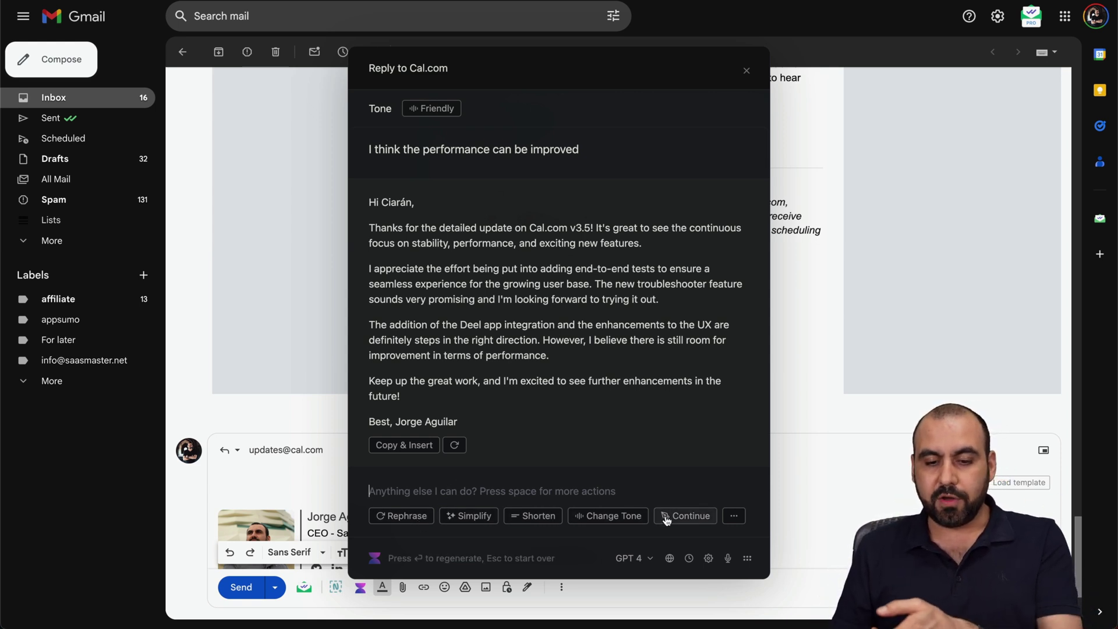
left_click(732, 516)
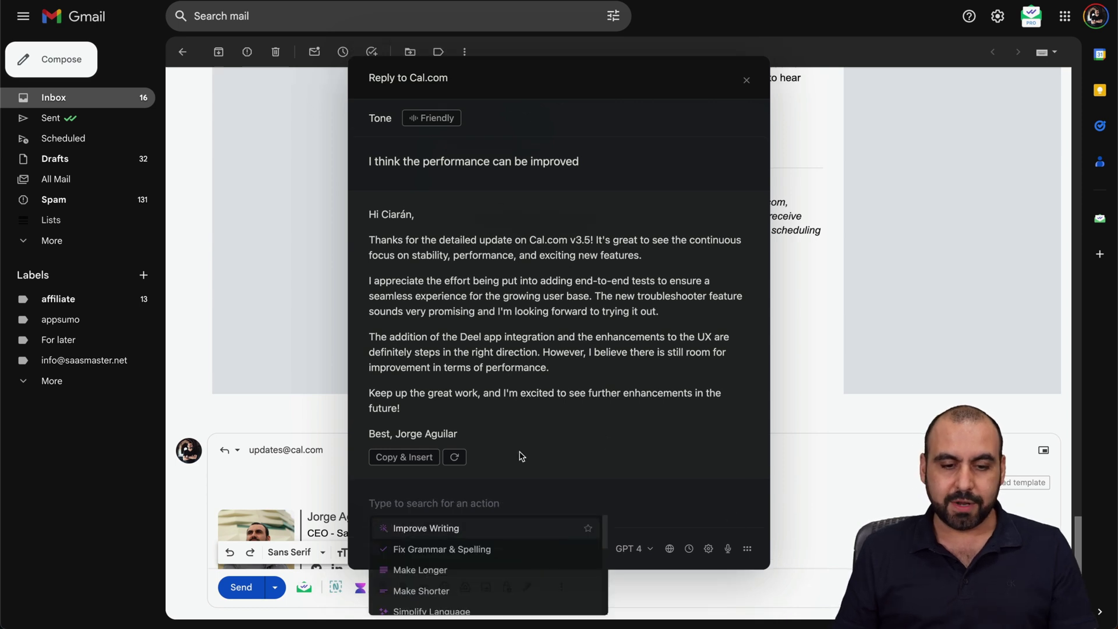
left_click(404, 457)
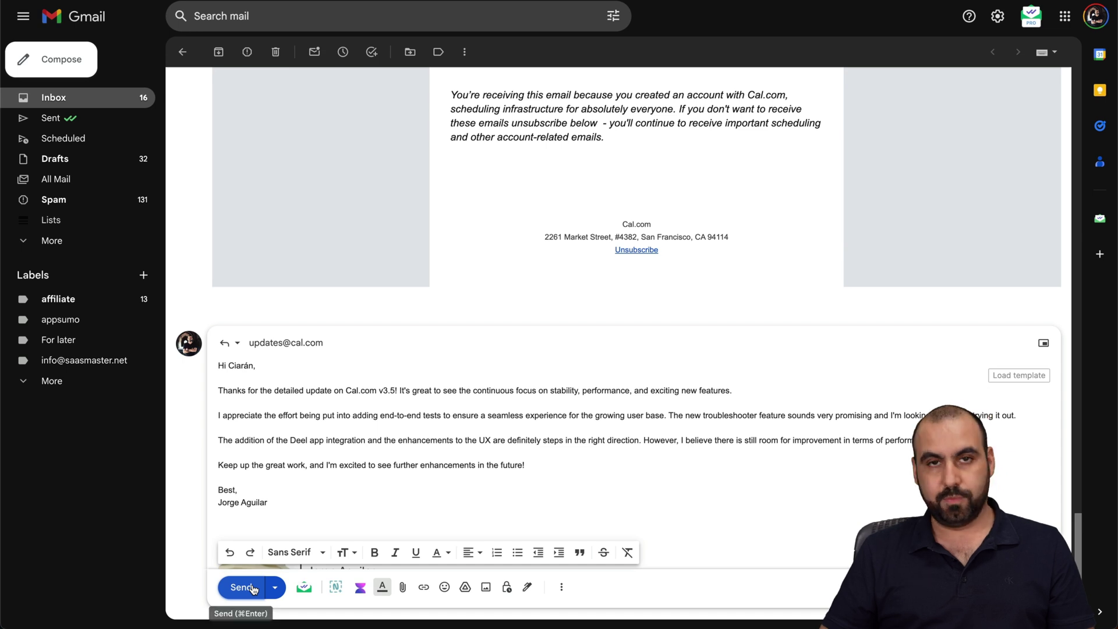
left_click_drag(291, 503, 215, 332)
key("BackSpace")
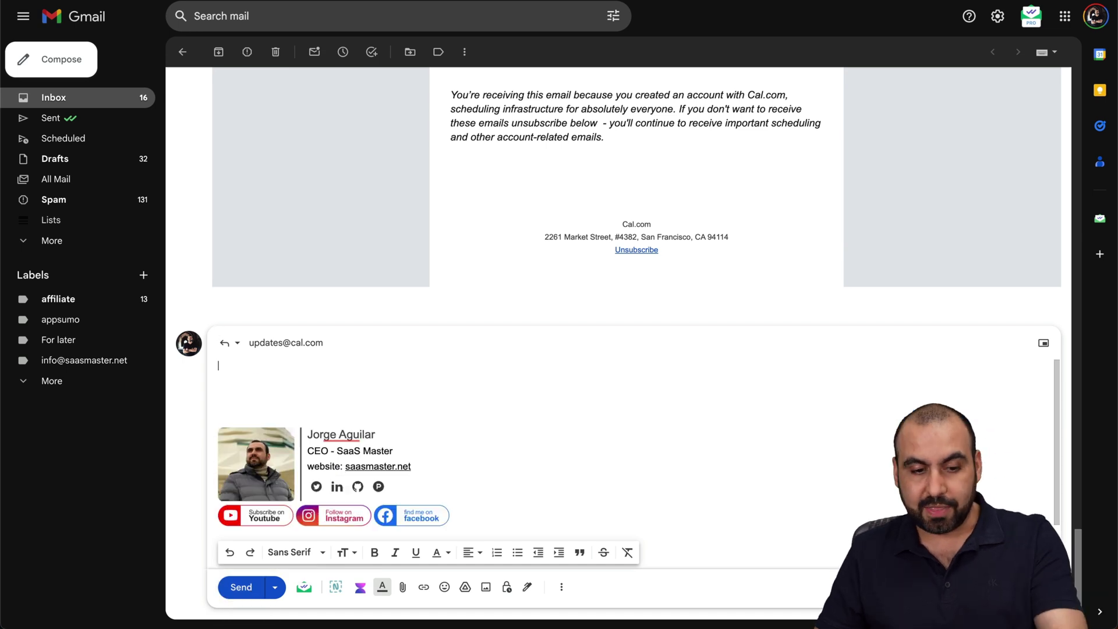
left_click(1042, 587)
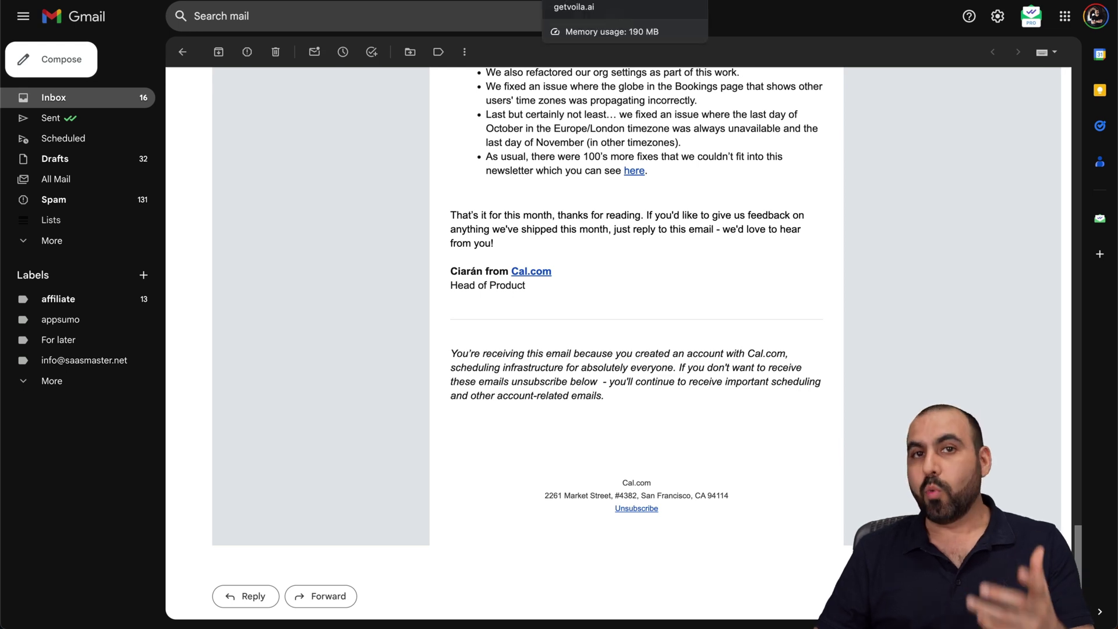
Step: Sign in on getvoila.ai and set the Preferences AI Model to GPT 4
left_click(583, 2)
left_click(917, 21)
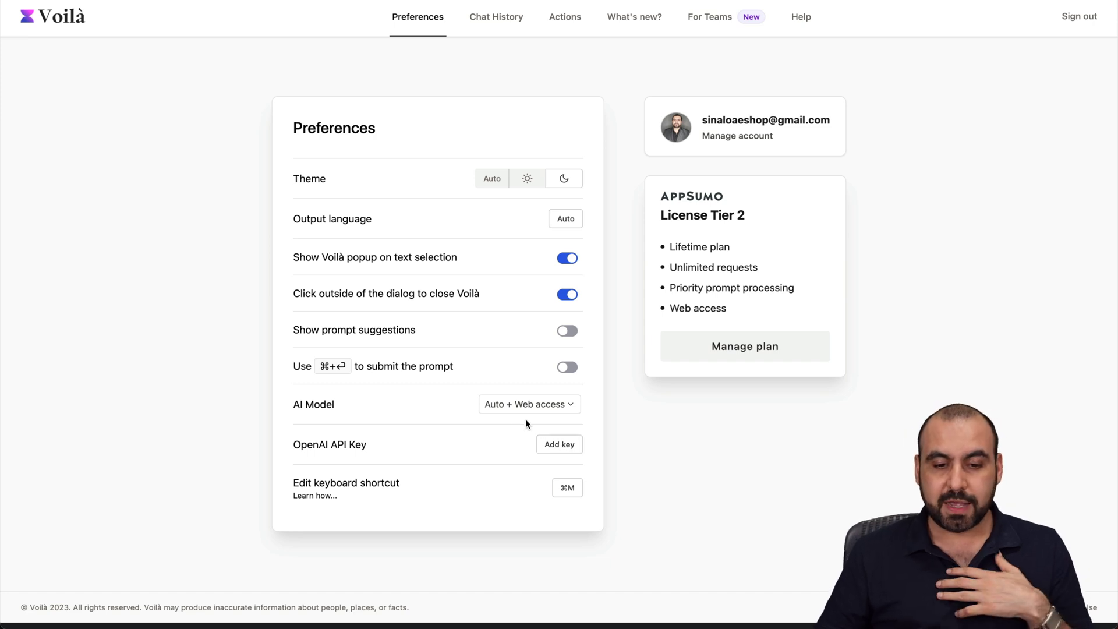
left_click(515, 406)
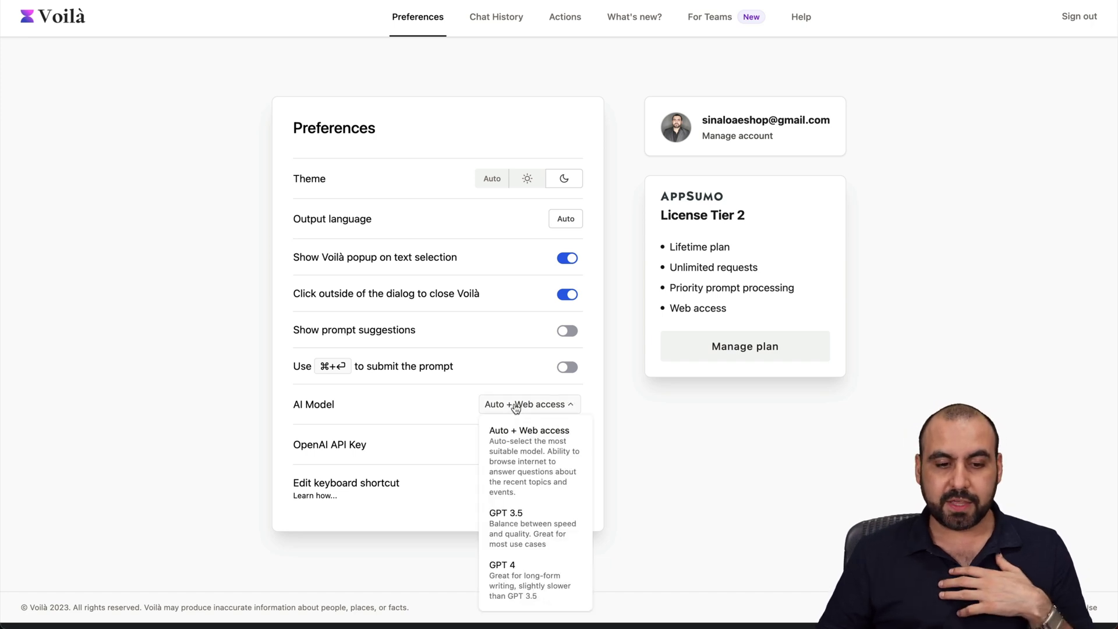
left_click(531, 573)
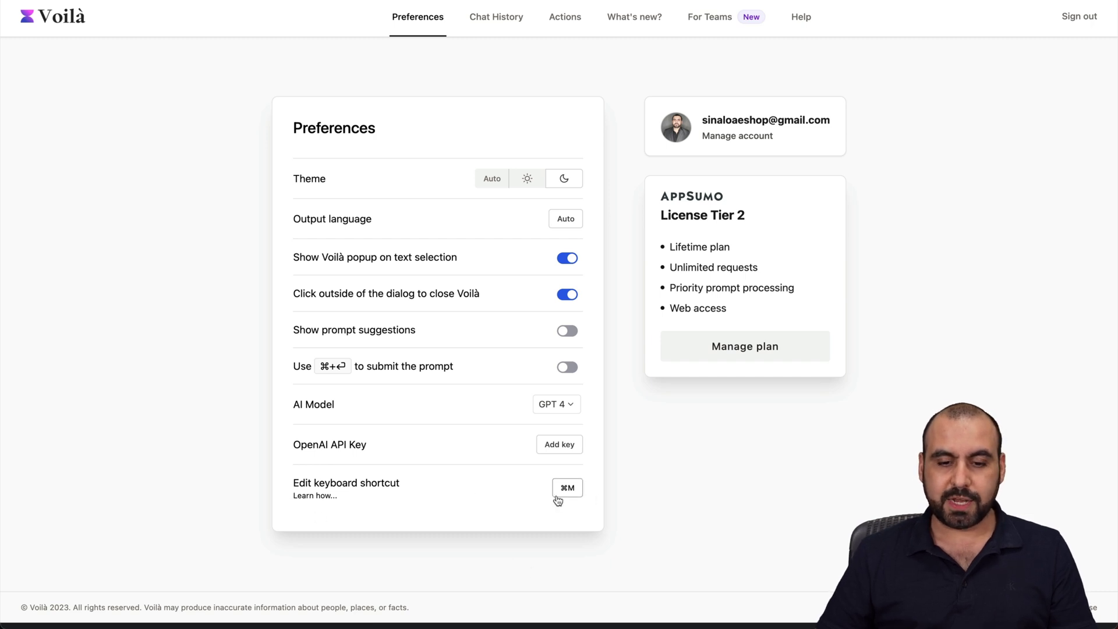
Step: Check Chat History and Custom Actions, viewing the Pros and Cons prompt without changes
left_click(481, 22)
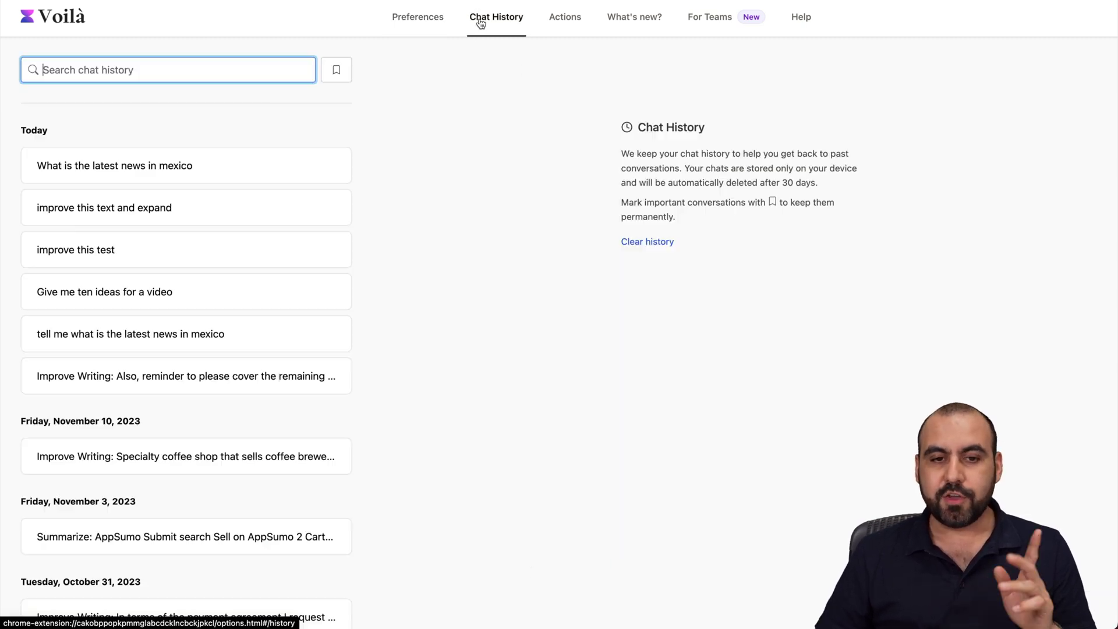
left_click(574, 18)
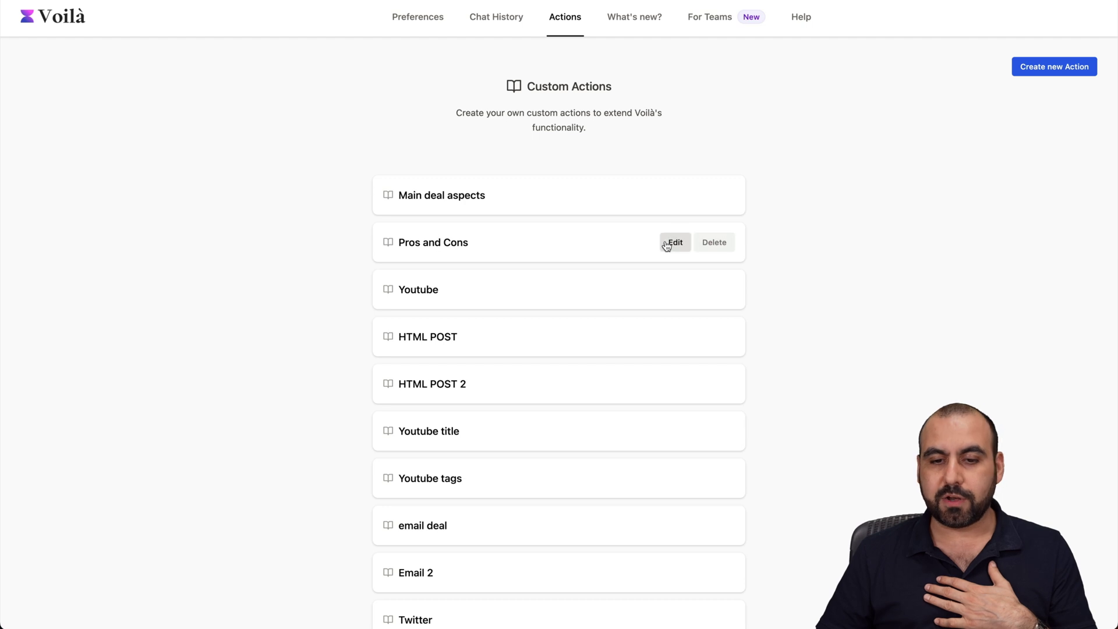
left_click(669, 243)
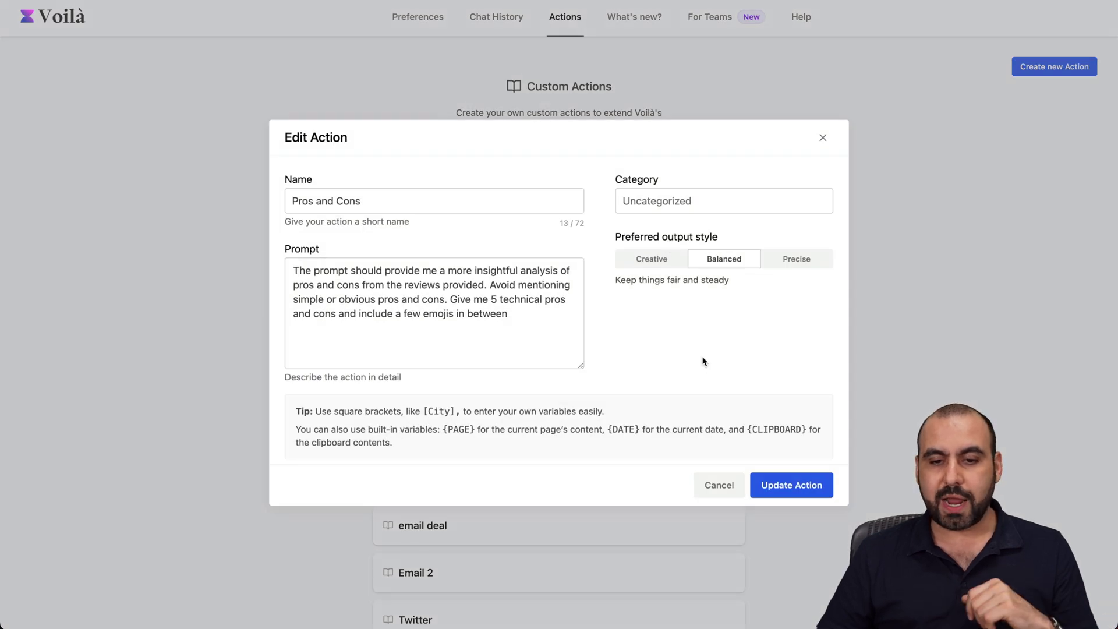
left_click(718, 485)
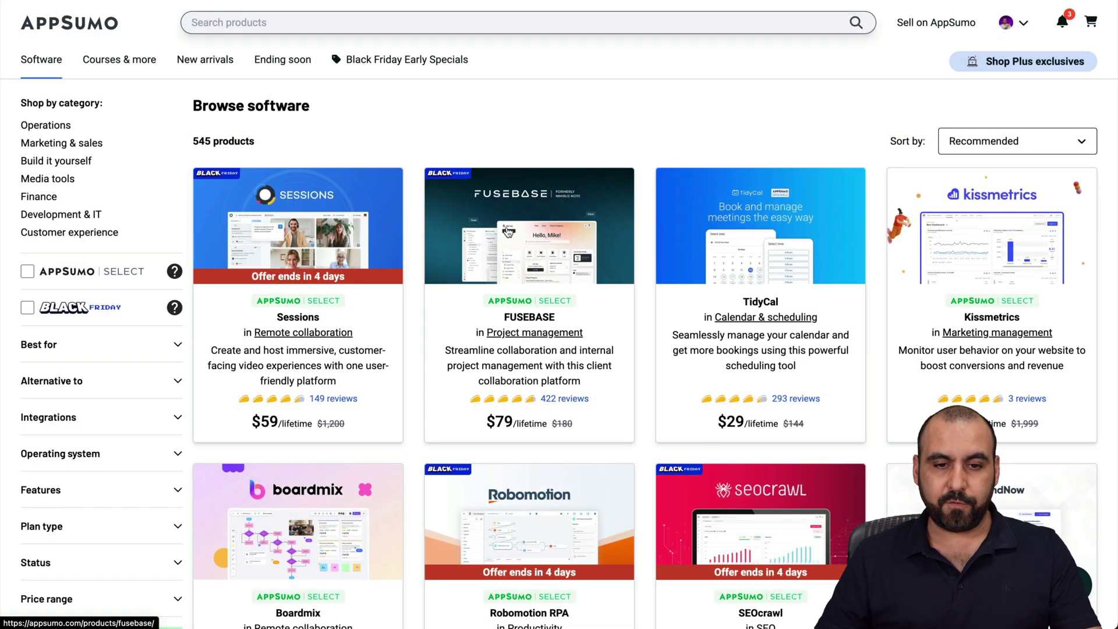
Step: Open the FUSEBASE deal page on AppSumo
left_click(508, 232)
scroll(555, 523, "down", 2)
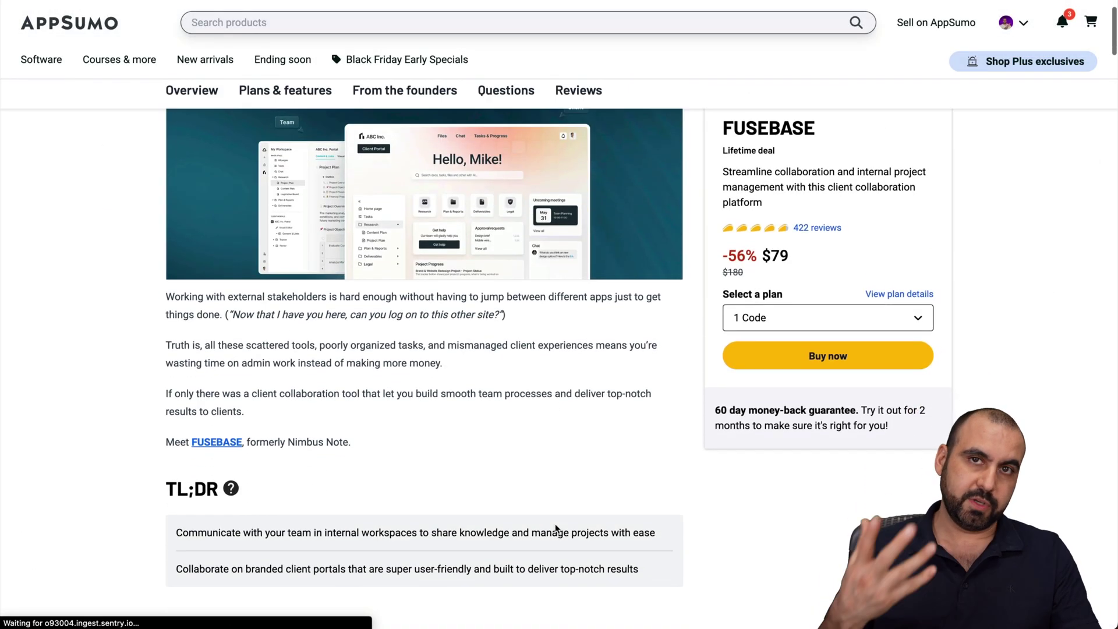
scroll(555, 527, "down", 1)
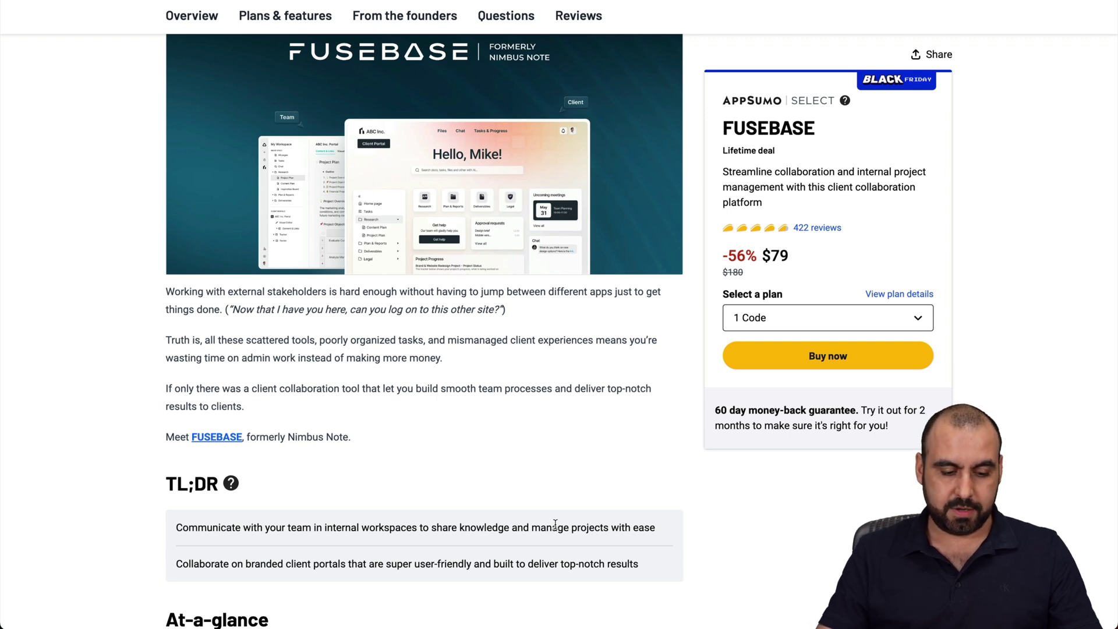
Step: Run the Pros and Cons custom action on the FUSEBASE page with page context
key("alt+space")
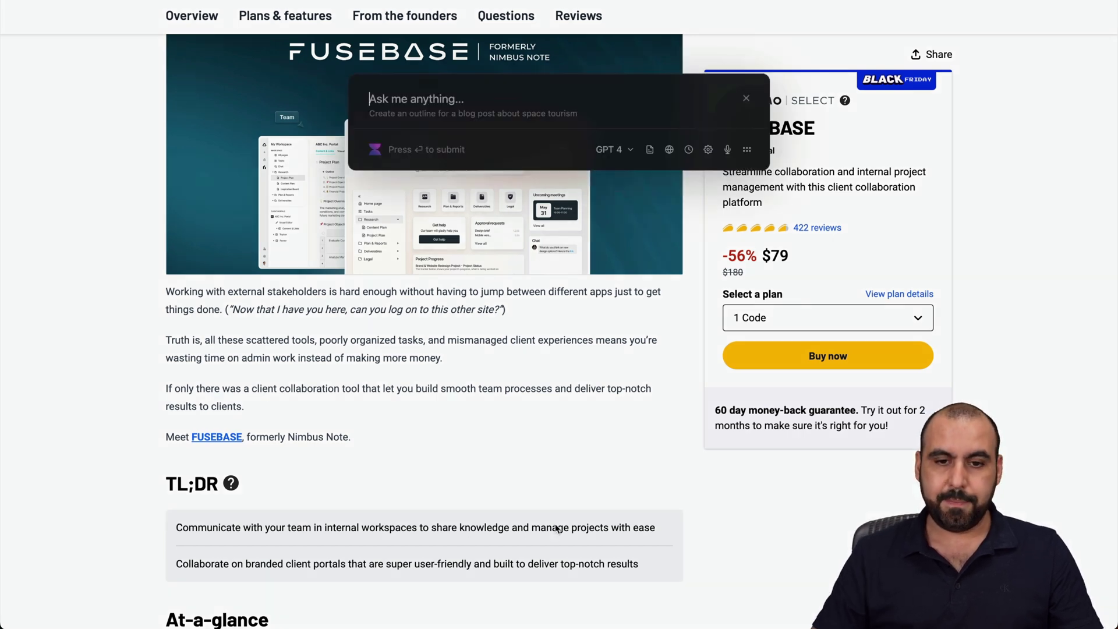
left_click(650, 150)
scroll(520, 240, "down", 3)
scroll(520, 240, "down", 2)
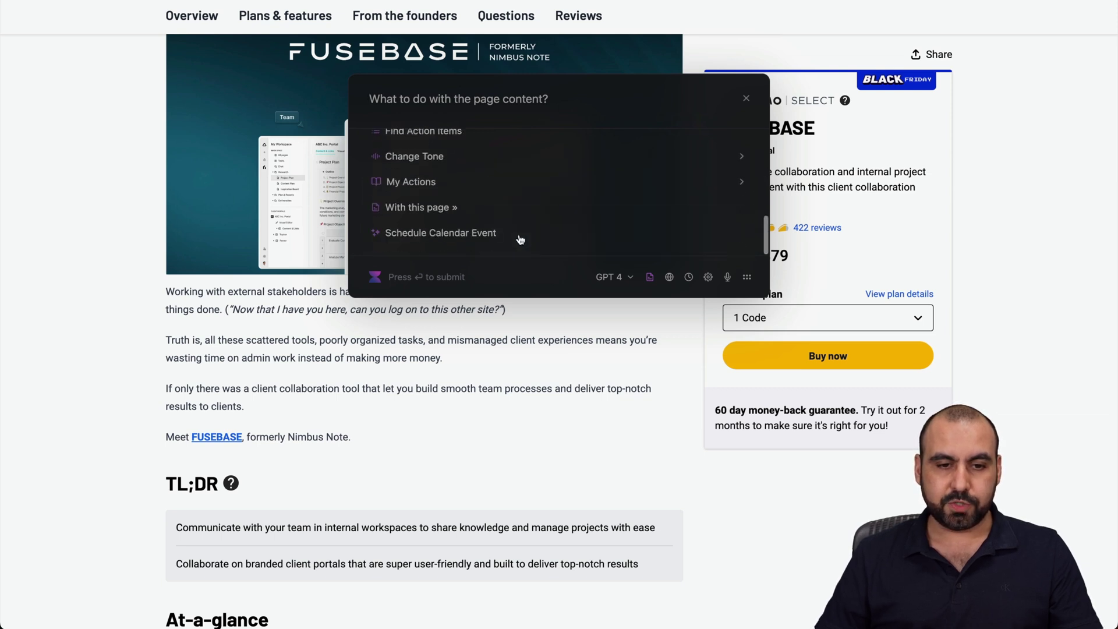
scroll(491, 211, "up", 4)
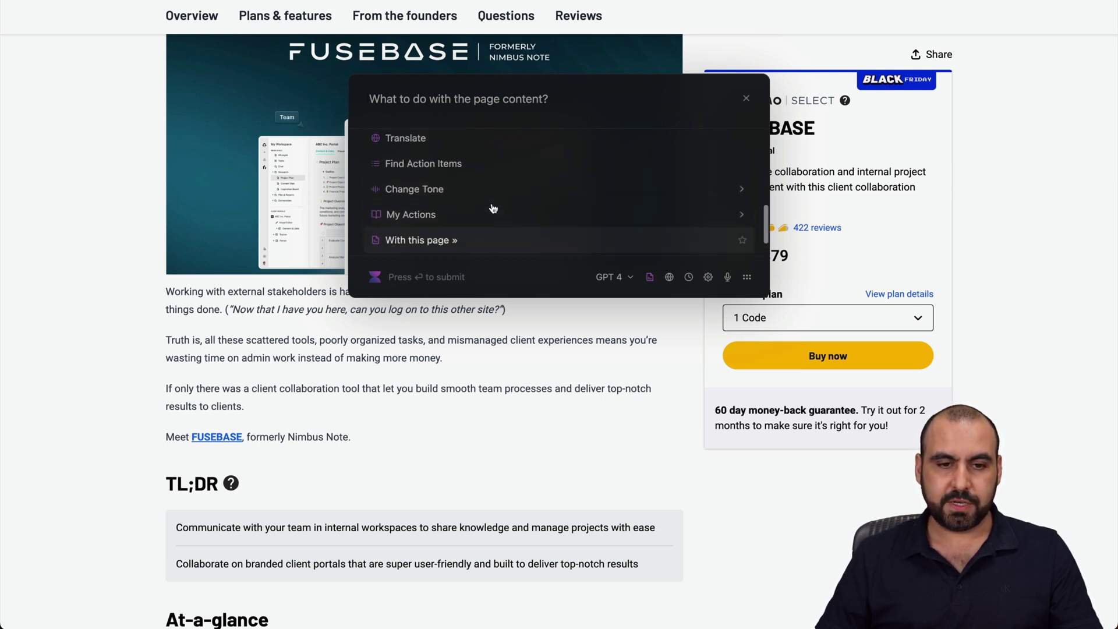
type("pro")
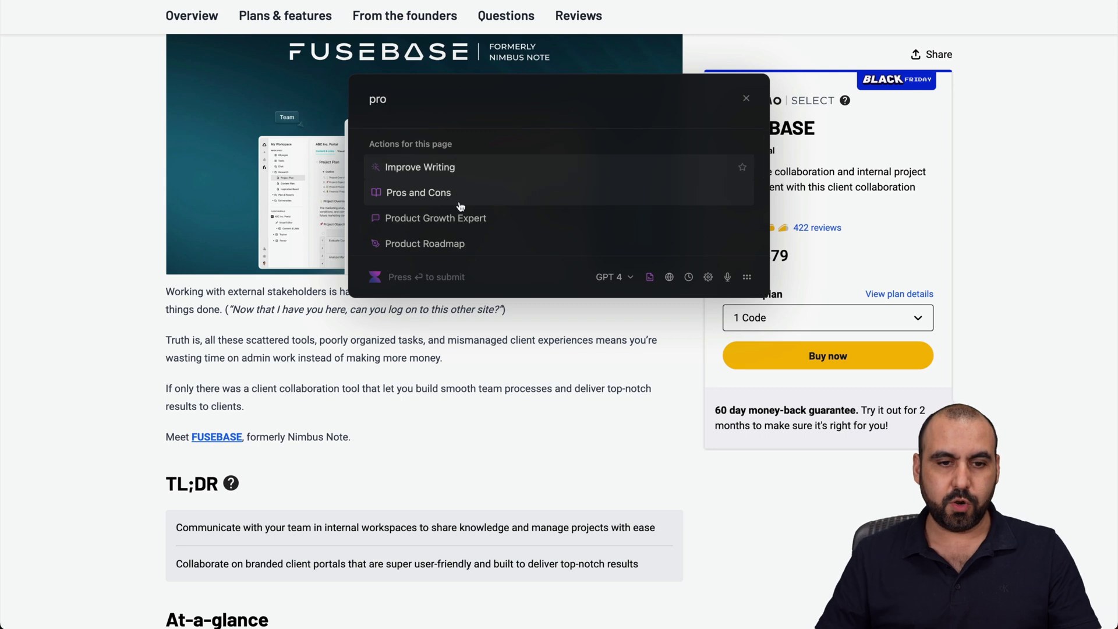
left_click(434, 196)
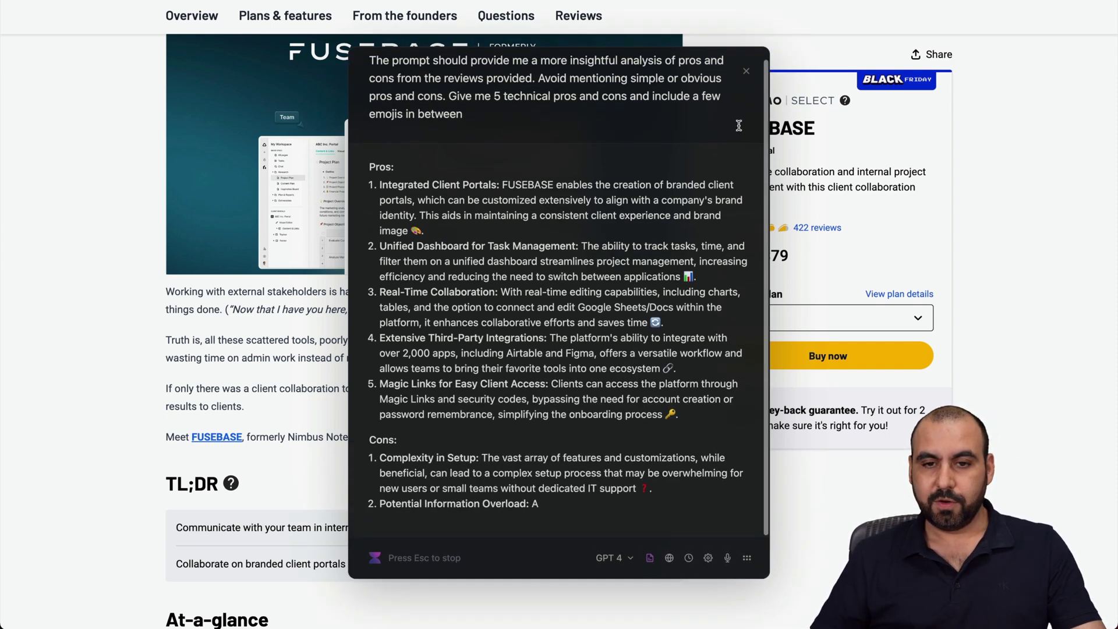
left_click(746, 73)
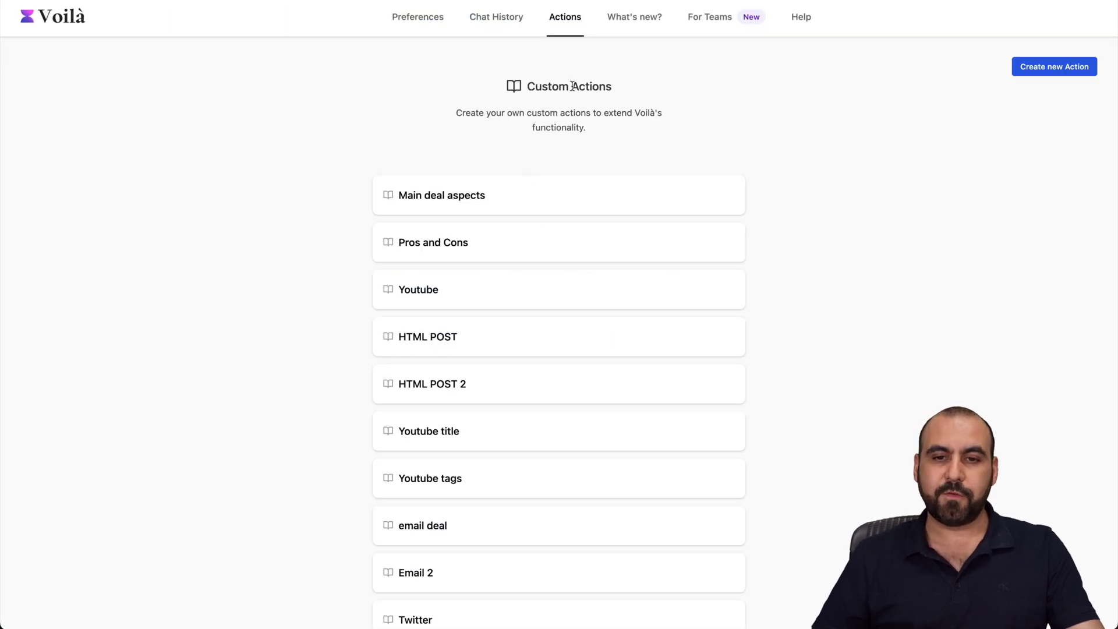
Step: Close the Voilà popup to return to the All-in-one AI assistant homepage
mouse_move(487, 225)
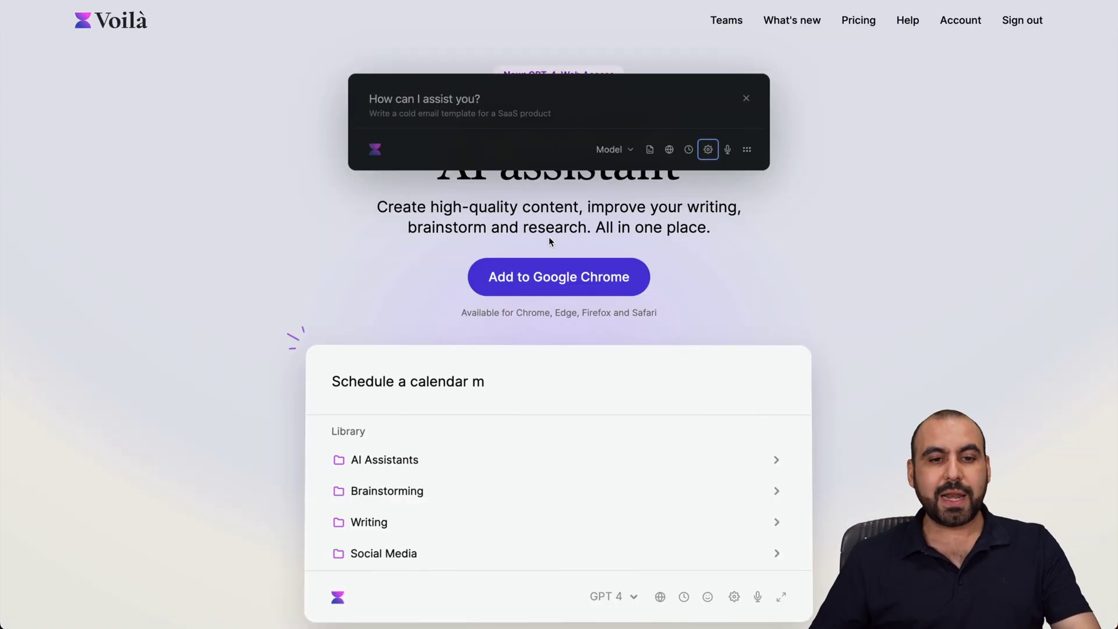
left_click(747, 99)
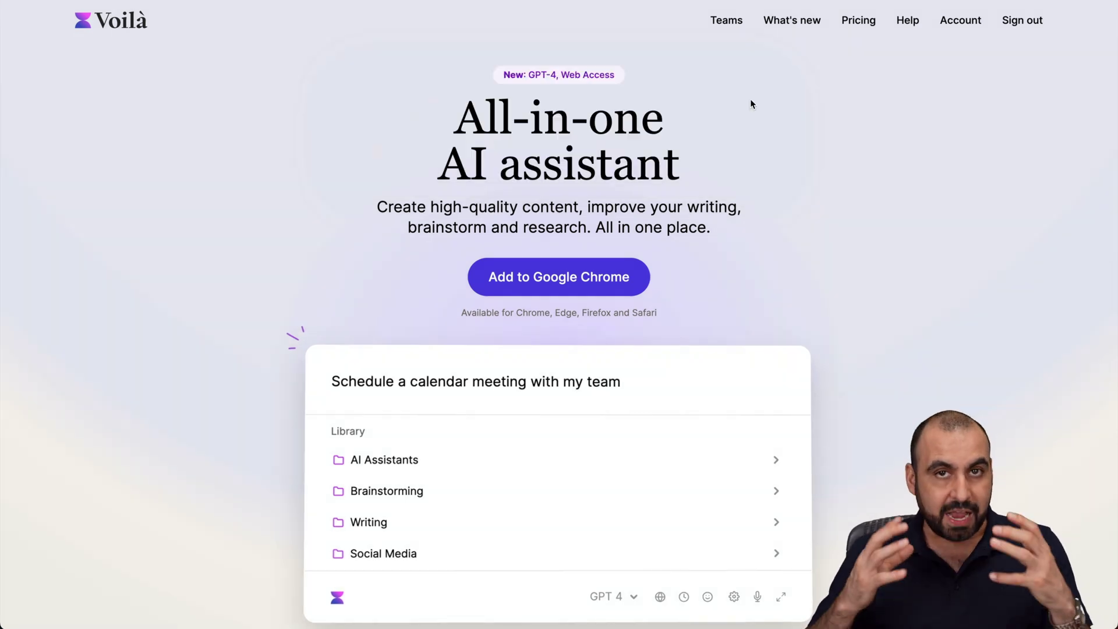